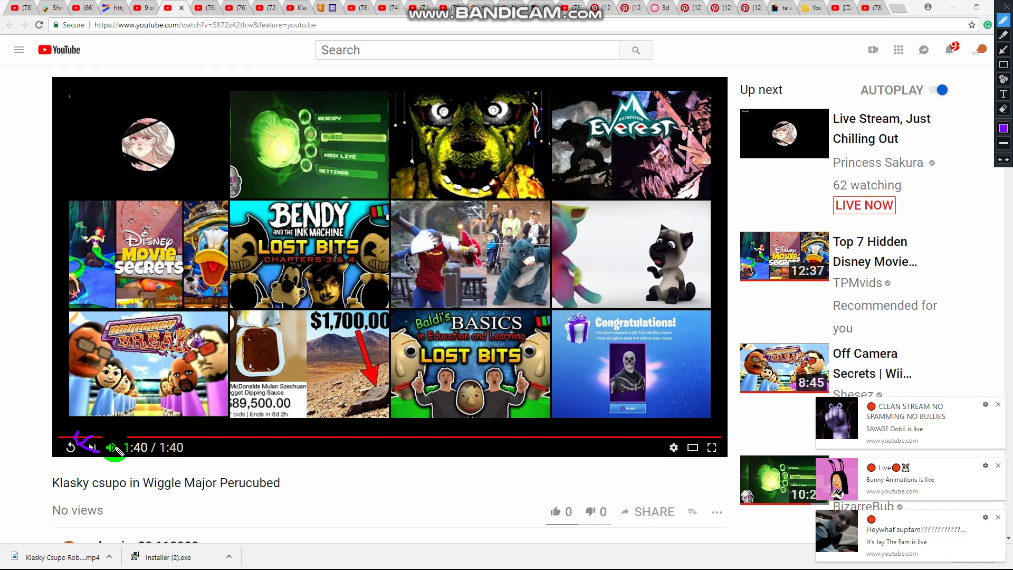
# Step: Clear the stray purple line and replay the Klasky csupo in Wiggle Major Perucubed video
pyautogui.click(1001, 10)
pyautogui.click(71, 447)
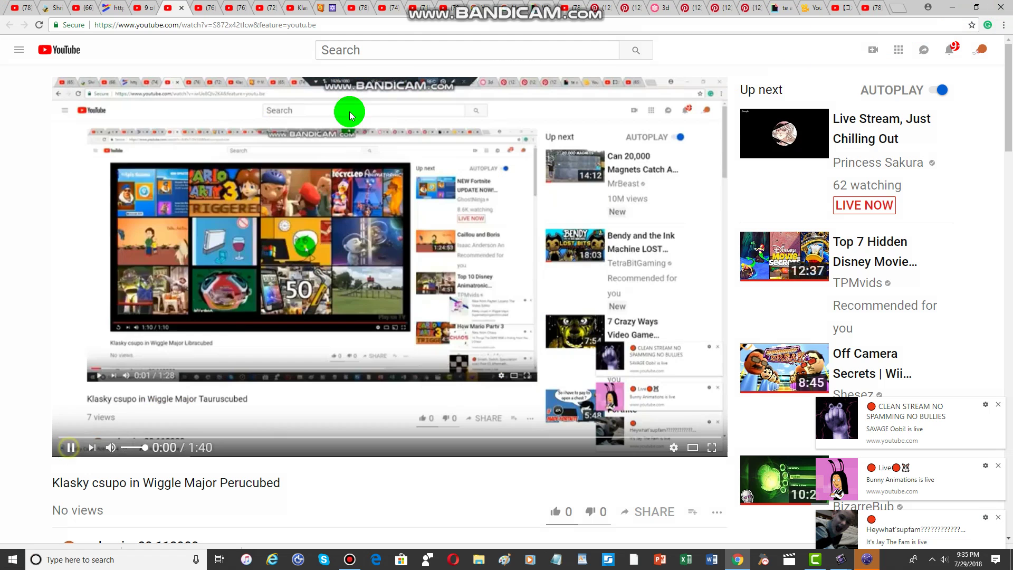
# Step: Turn on Bandicam's pen and scribble purple lines across the whole YouTube page
pyautogui.moveTo(507, 8)
pyautogui.click(599, 8)
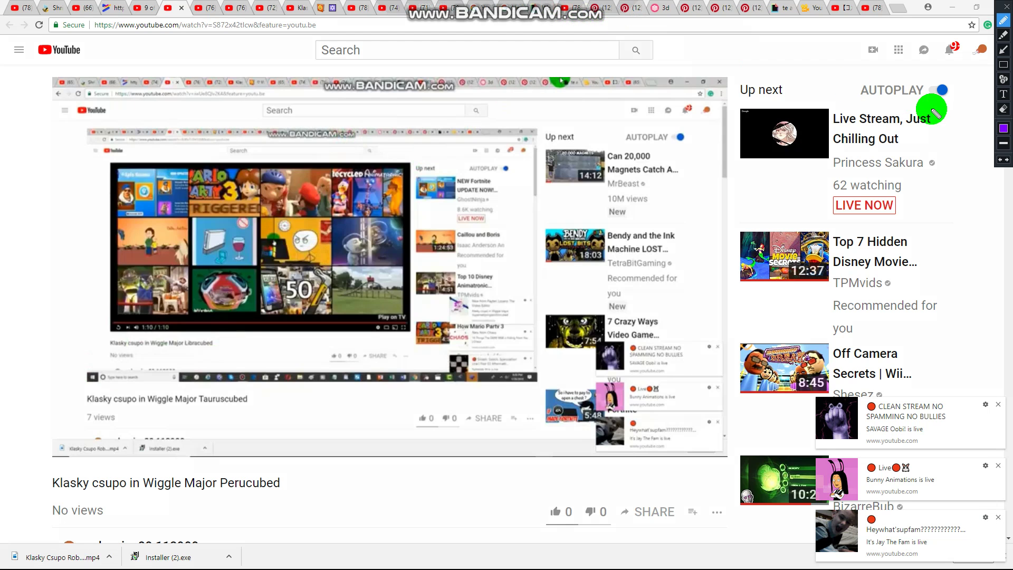
pyautogui.moveTo(571, 203)
pyautogui.mouseDown()
pyautogui.moveTo(946, 362)
pyautogui.moveTo(4, 271)
pyautogui.mouseUp()
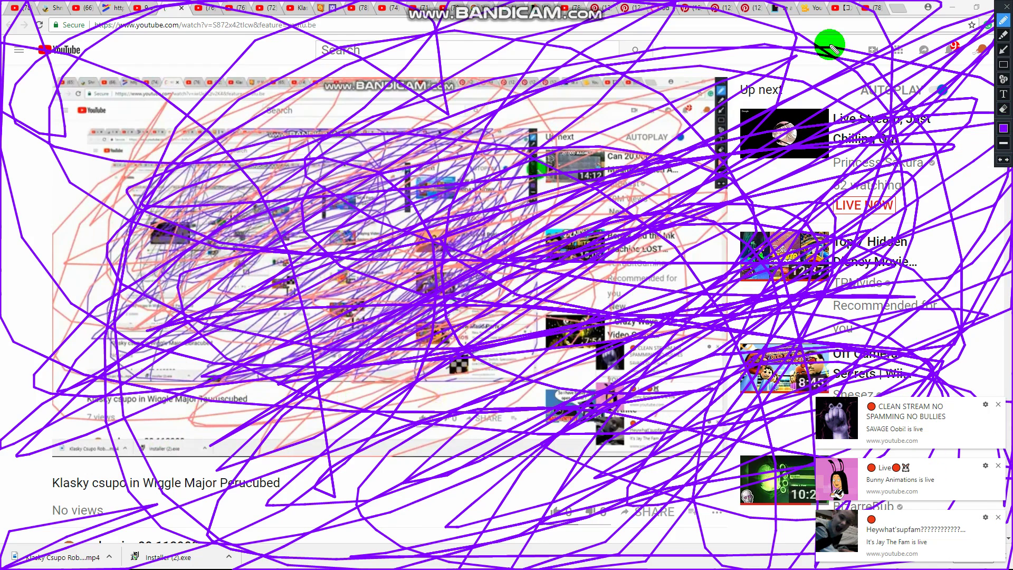
# Step: Choose white as the pen colour and streak white strokes over the page's upper middle
pyautogui.click(1001, 138)
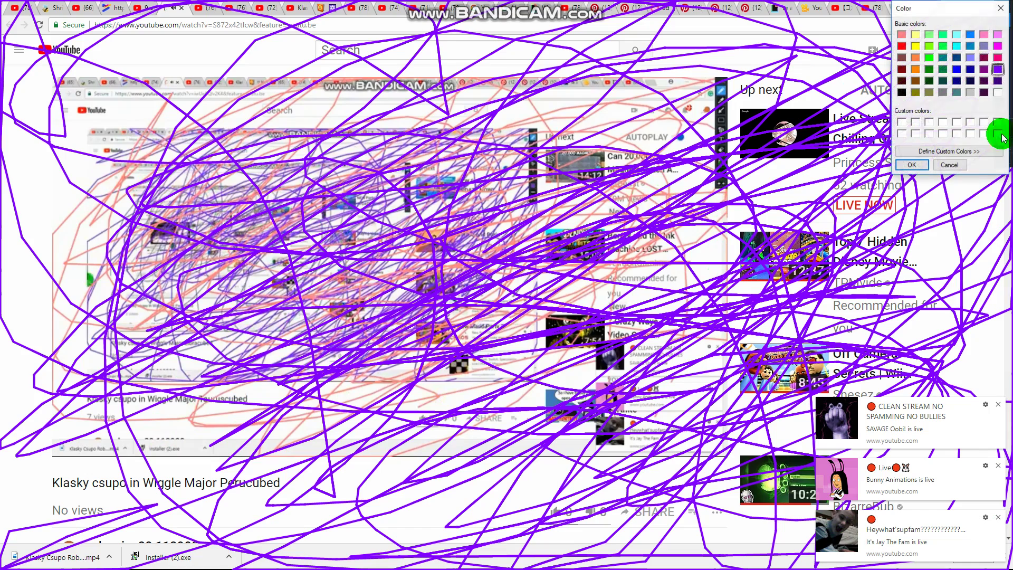
pyautogui.click(999, 92)
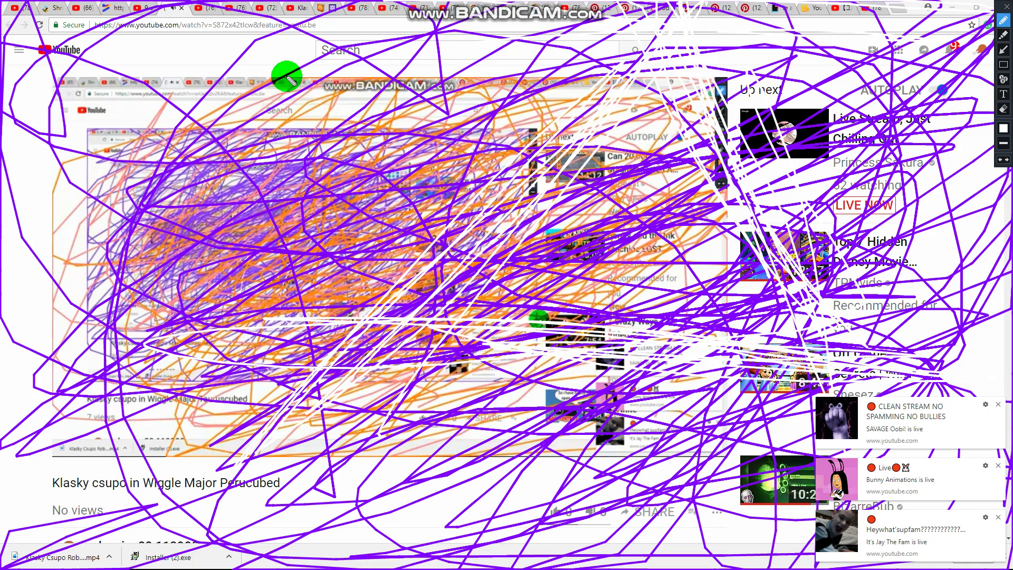
pyautogui.moveTo(332, 77); pyautogui.dragTo(456, 7)
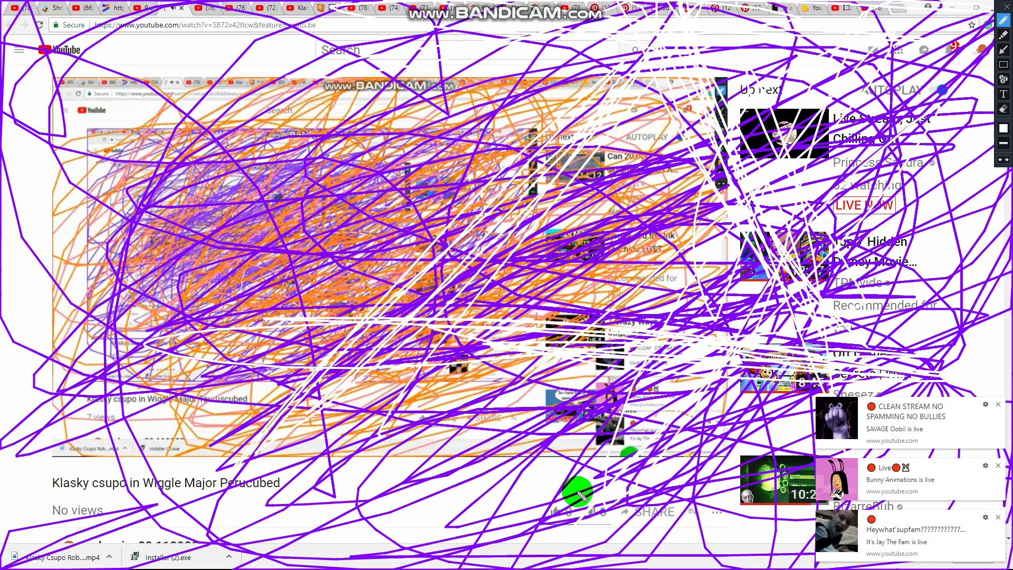
# Step: Draw a few more white strokes over the video, then erase all Bandicam drawings
pyautogui.moveTo(610, 483); pyautogui.dragTo(651, 366)
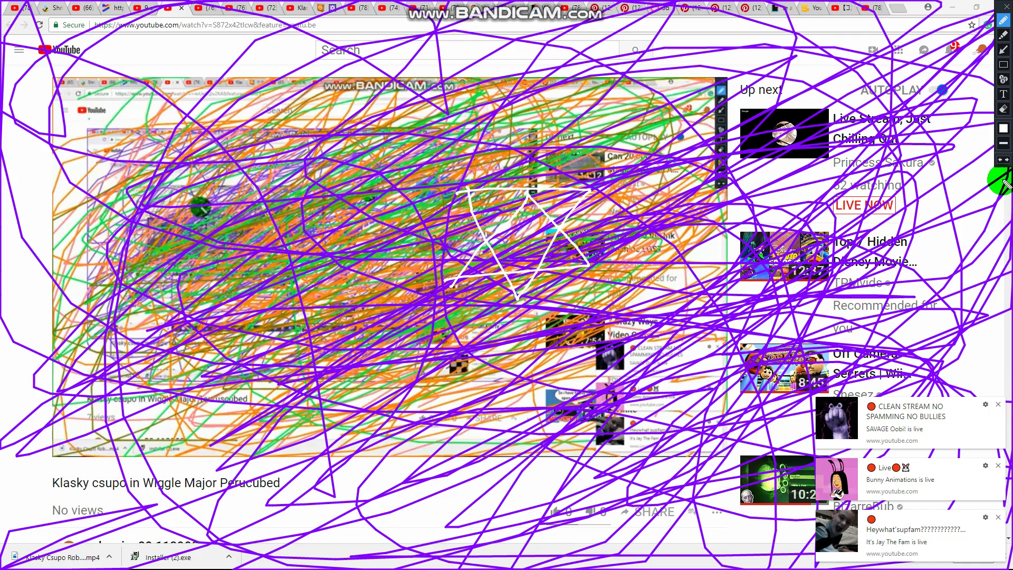
pyautogui.moveTo(482, 198)
pyautogui.mouseDown()
pyautogui.moveTo(510, 268)
pyautogui.moveTo(480, 200)
pyautogui.mouseUp()
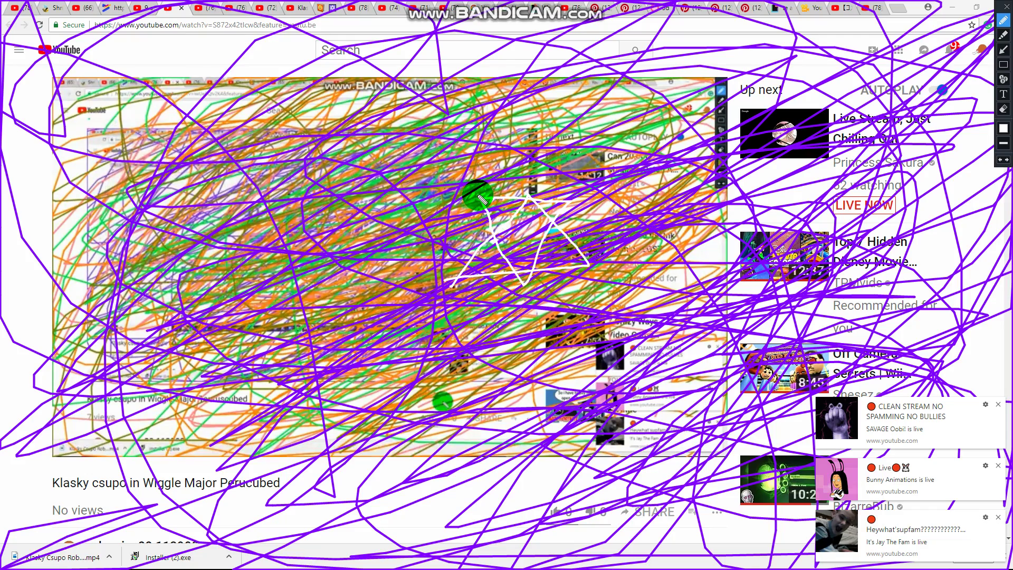
pyautogui.click(1004, 10)
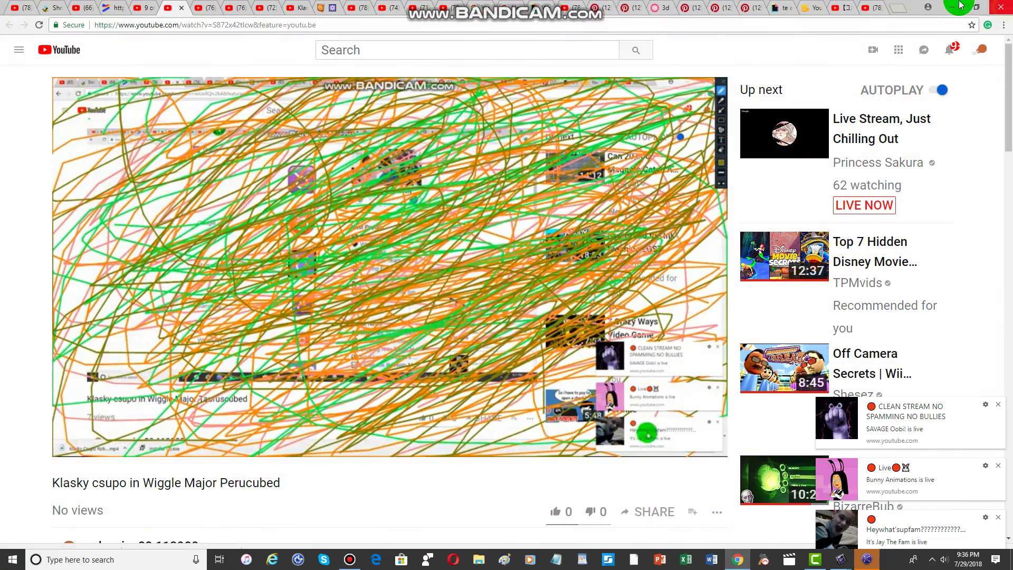
# Step: Switch to the Emojipedia Star of David page with Apple, Google and Samsung designs
pyautogui.click(331, 7)
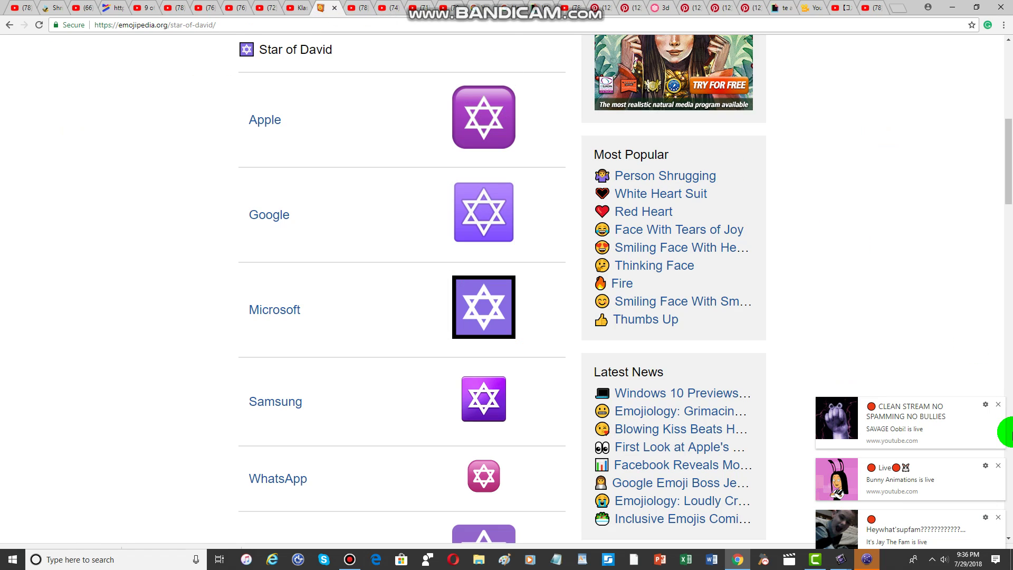
pyautogui.scroll(-5, 1007, 433)
pyautogui.scroll(-5, 1007, 432)
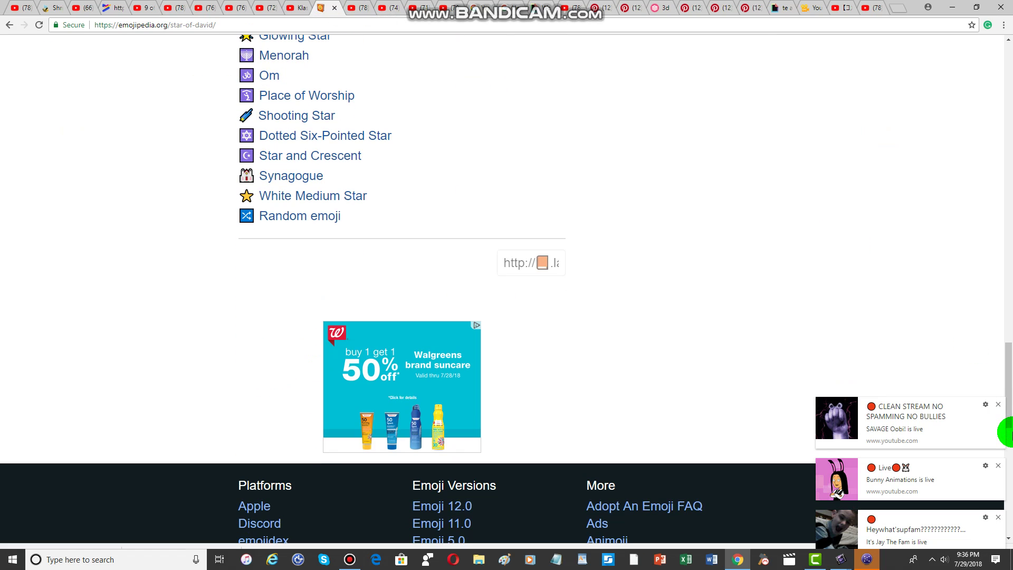
pyautogui.moveTo(1007, 380); pyautogui.dragTo(1006, 178)
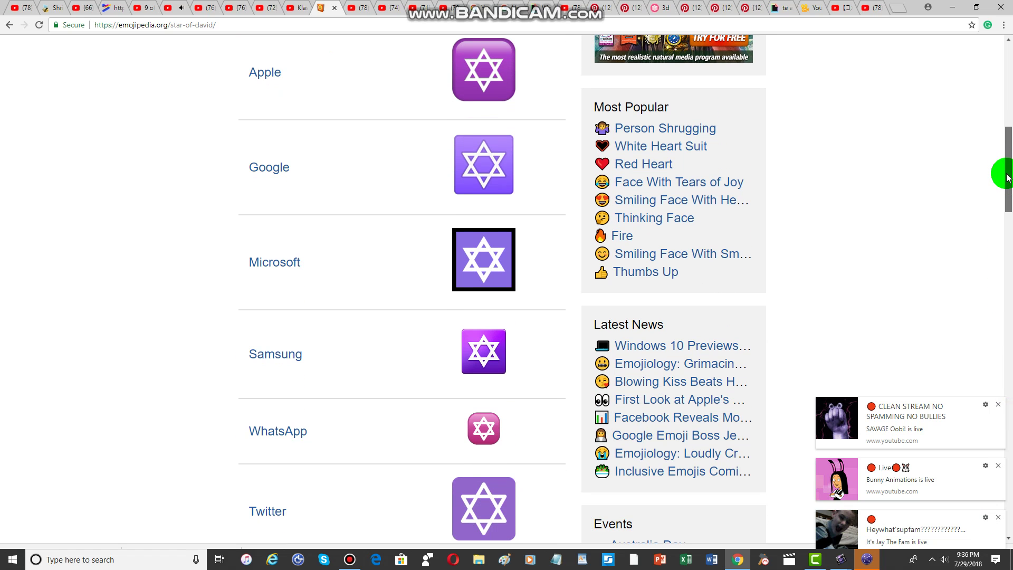
# Step: Glance at the Pastcubed tab, then return to the Klasky csupo in Wiggle Major Perucubed tab
pyautogui.click(294, 8)
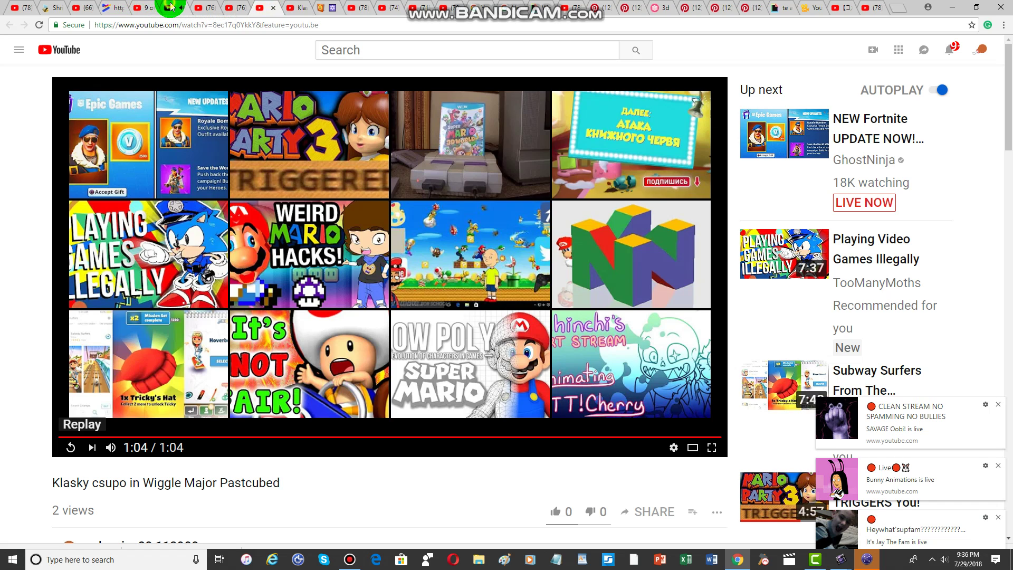
pyautogui.click(168, 6)
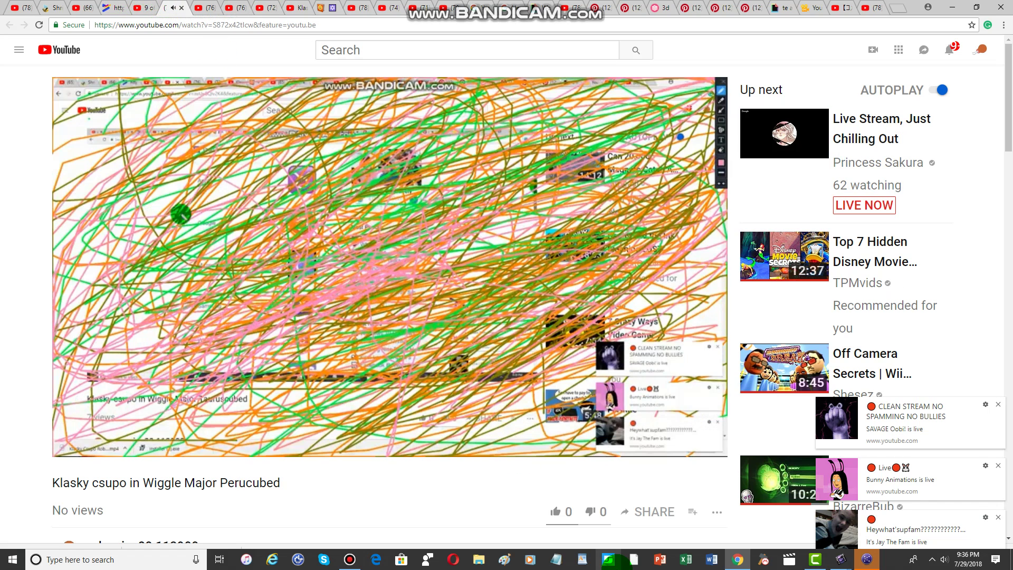